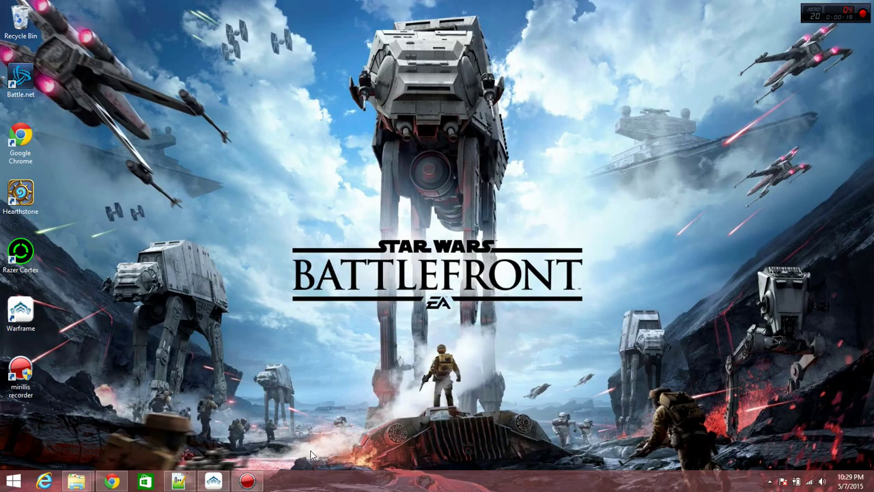
Show and reposition the Action! recorder, hide it, then bring up the Warframe launcher
left_click(255, 482)
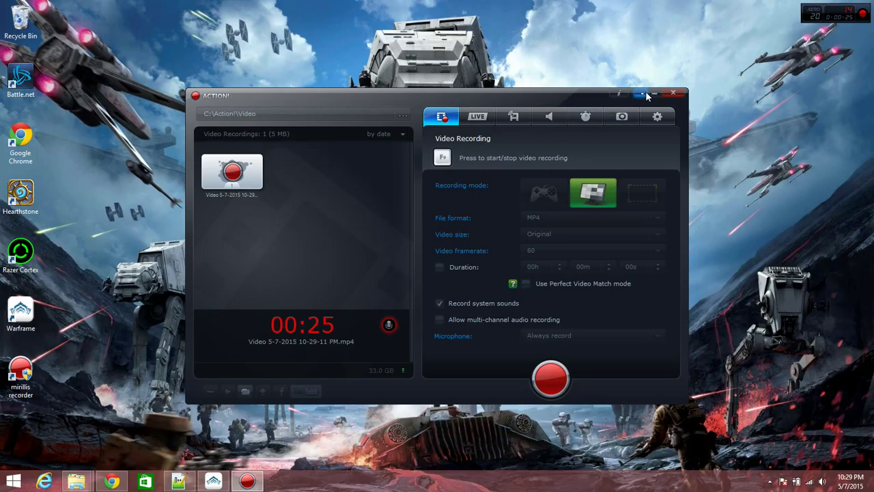
left_click_drag(527, 94, 554, 86)
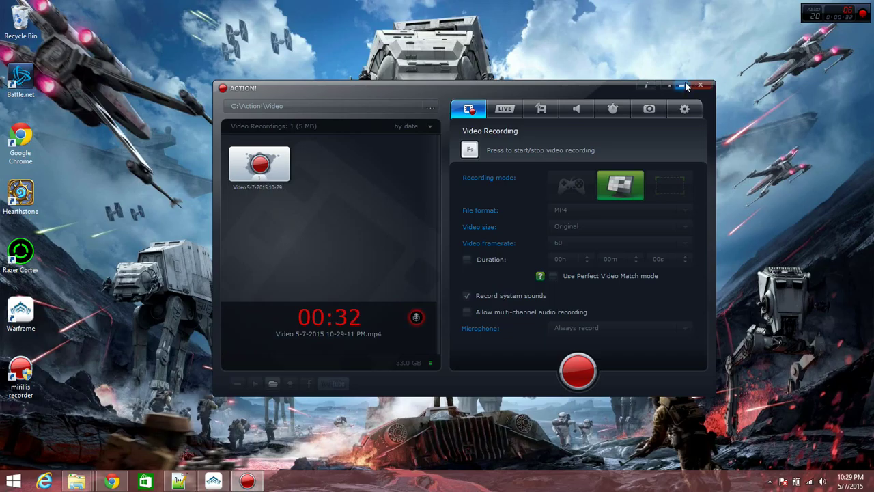
left_click(682, 86)
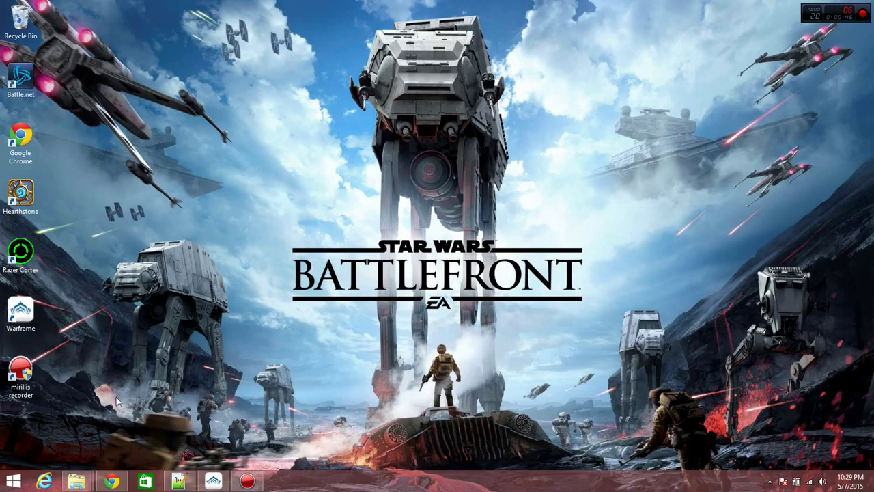
left_click(213, 481)
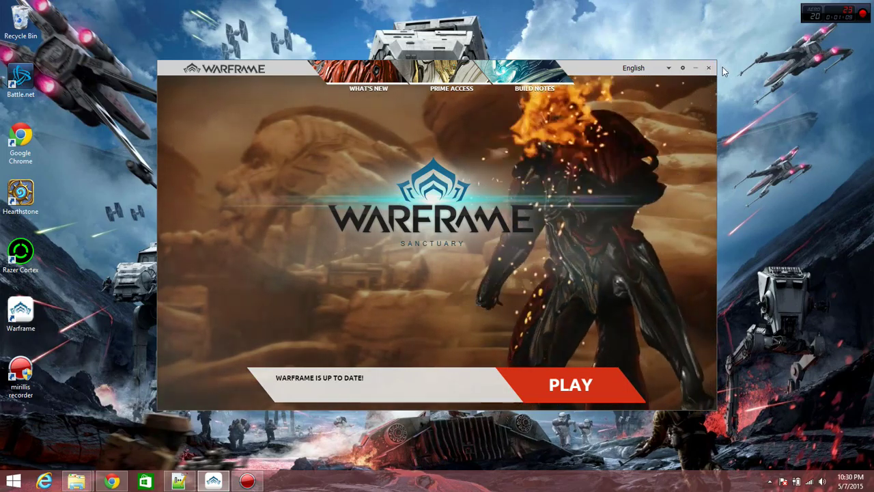
Close the Warframe launcher, then open Razer Cortex from the background apps and close it
left_click(711, 68)
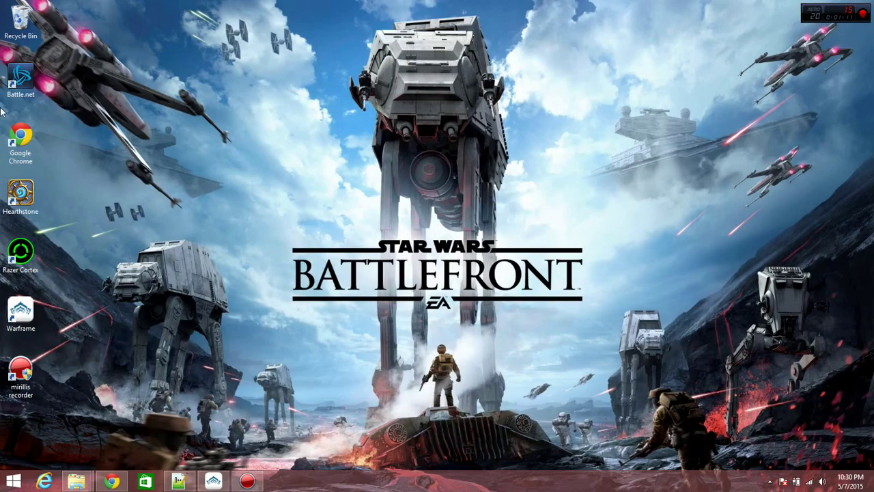
left_click(770, 482)
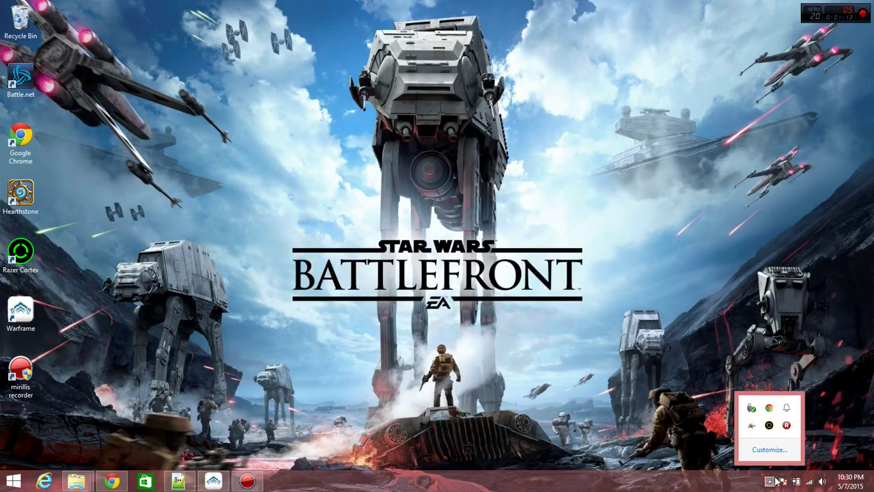
left_click(769, 425)
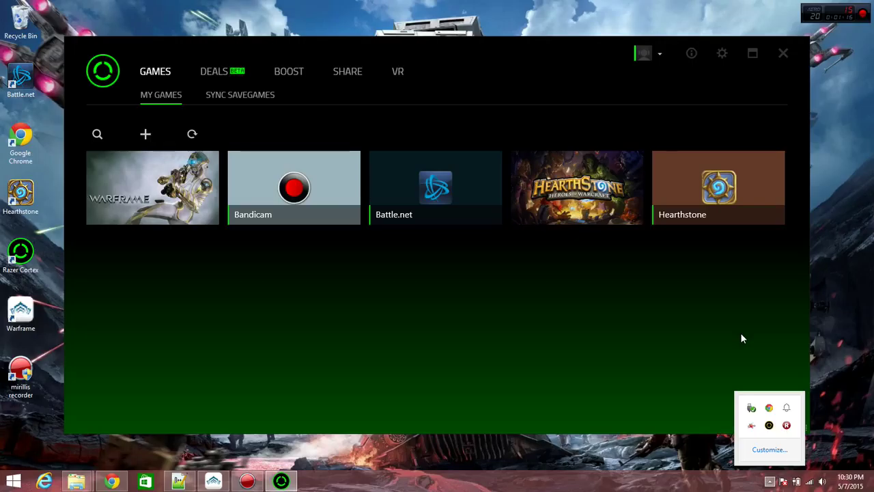
left_click(743, 339)
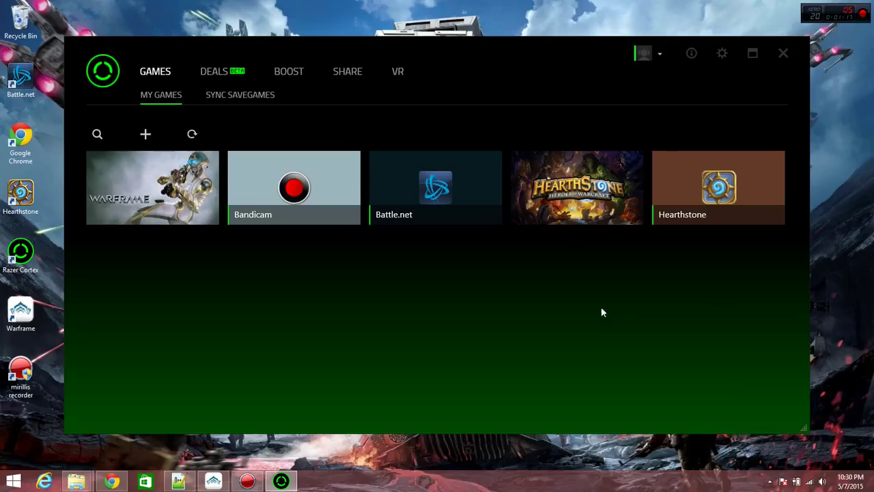
left_click(780, 55)
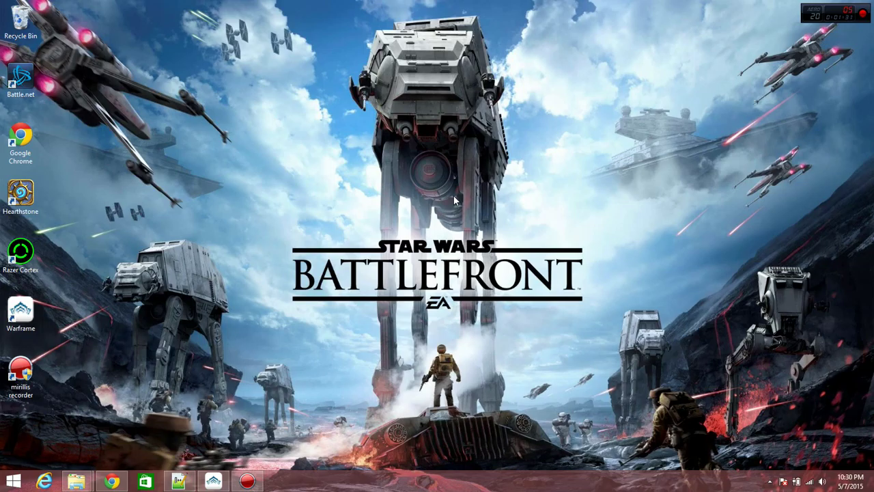
mouse_move(76, 482)
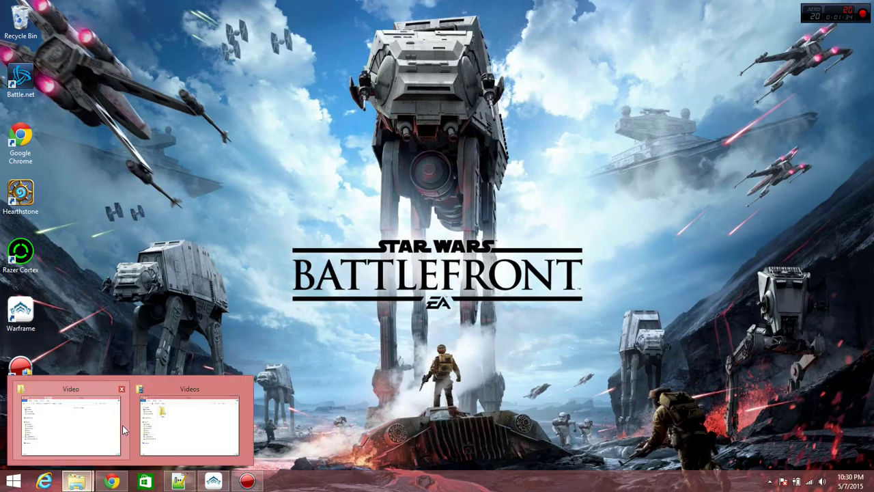
Browse Chrome's w3schools opacity and EMAX YouTube tabs, ending back on the Html Home page
left_click(111, 482)
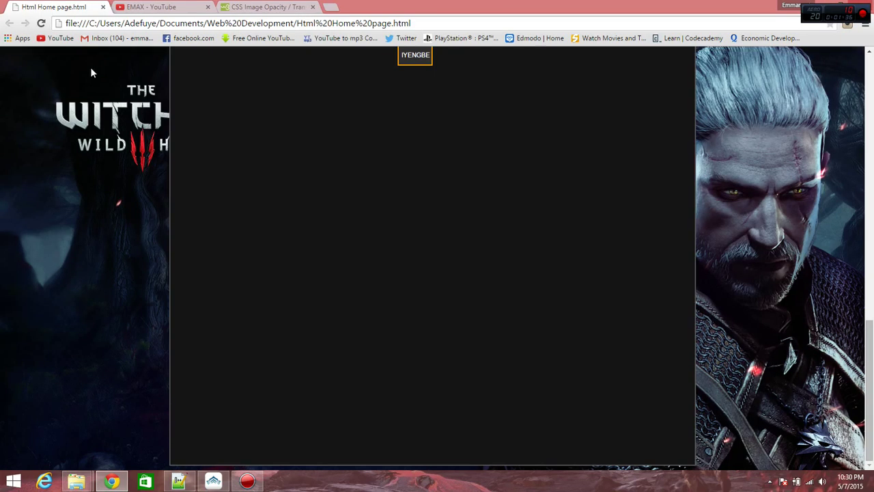
left_click(150, 7)
key("ctrl+Tab")
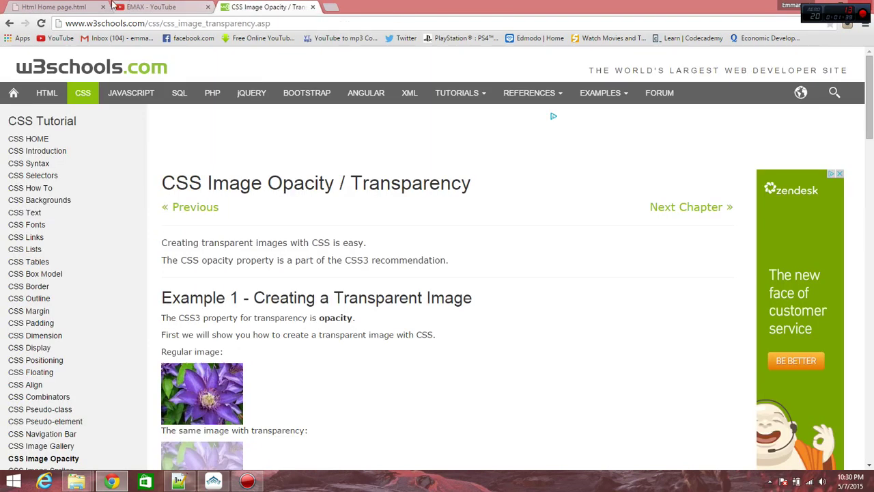
left_click(161, 11)
scroll(298, 185, "down", 3)
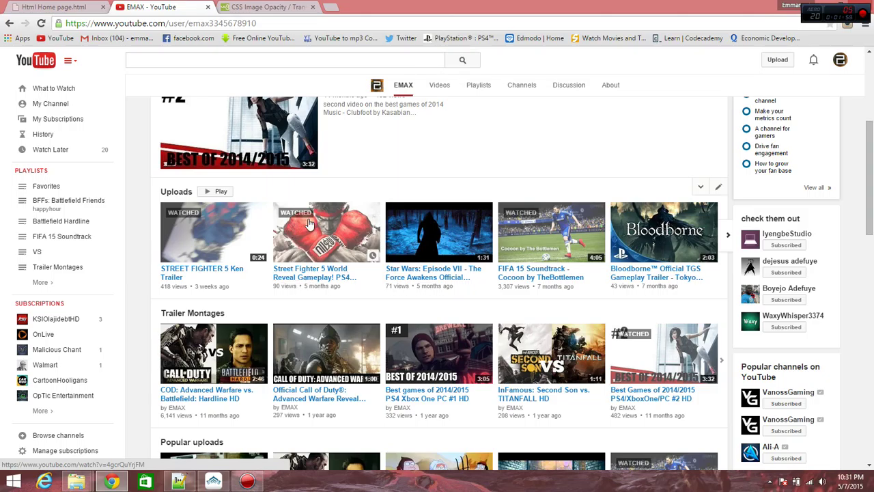
left_click(49, 6)
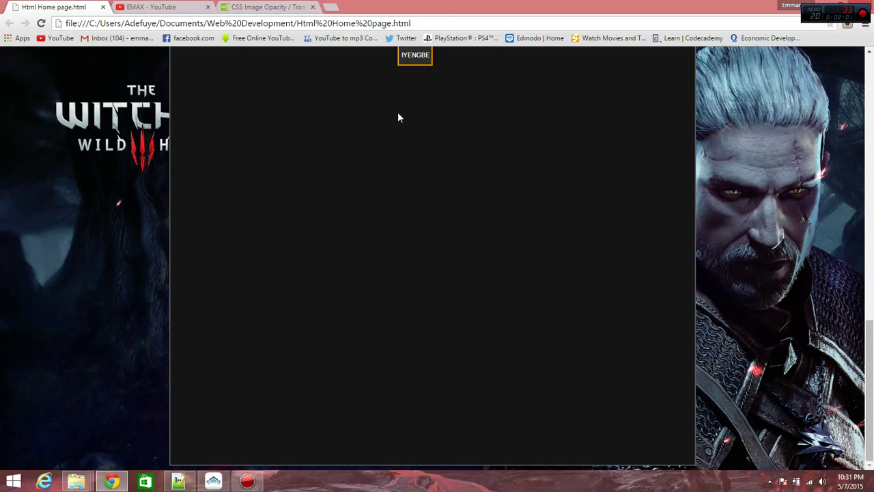
scroll(464, 205, "up", 3)
scroll(541, 204, "up", 3)
scroll(651, 238, "up", 5)
scroll(707, 239, "down", 5)
scroll(722, 229, "up", 5)
Close Chrome, view Html Home and css.css in Notepad++, minimize it, and reopen Warframe
left_click(868, 8)
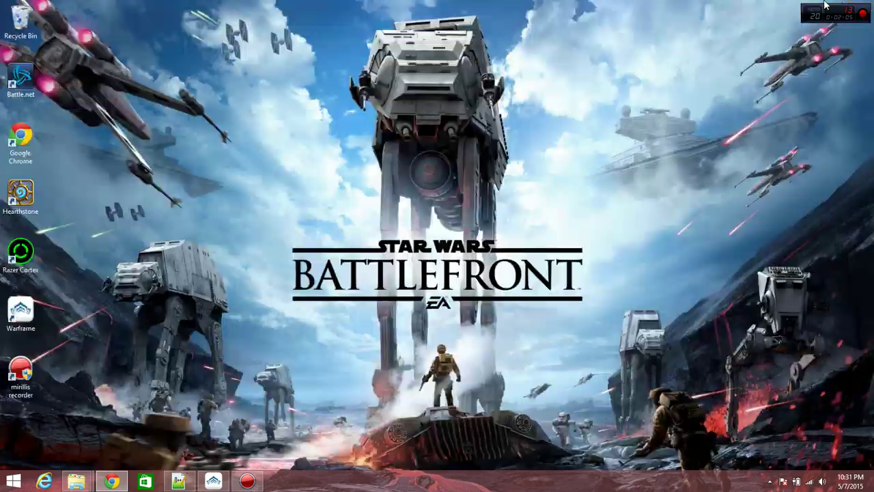
left_click(181, 481)
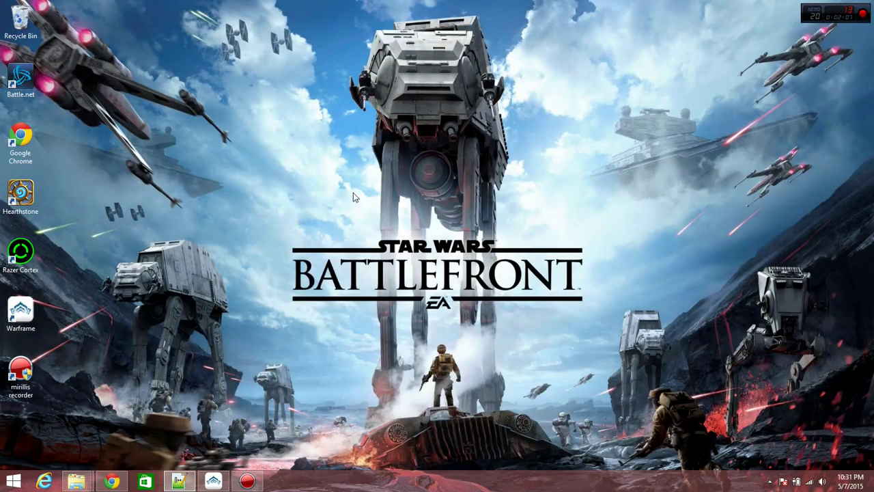
scroll(540, 198, "up", 4)
left_click(435, 138)
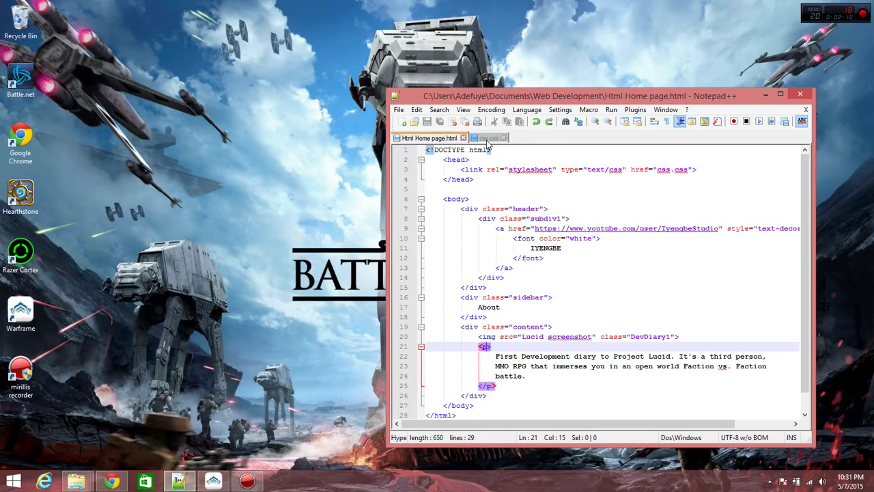
left_click(488, 138)
left_click(766, 95)
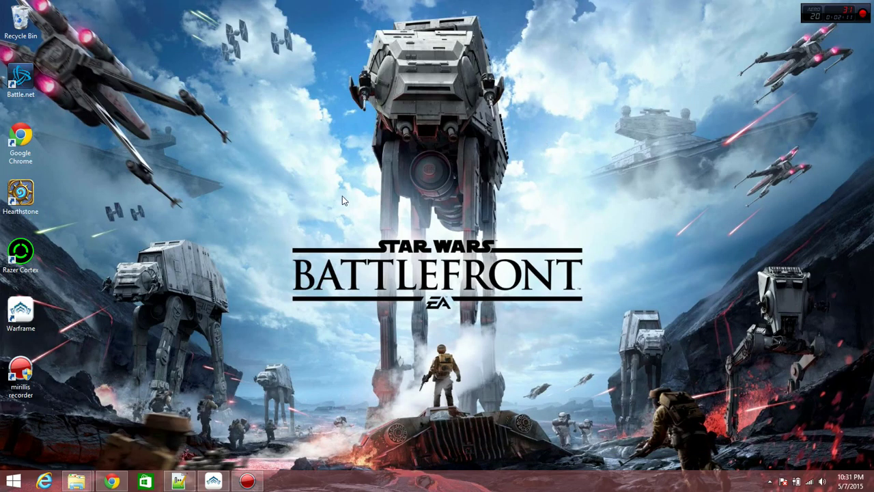
left_click(213, 481)
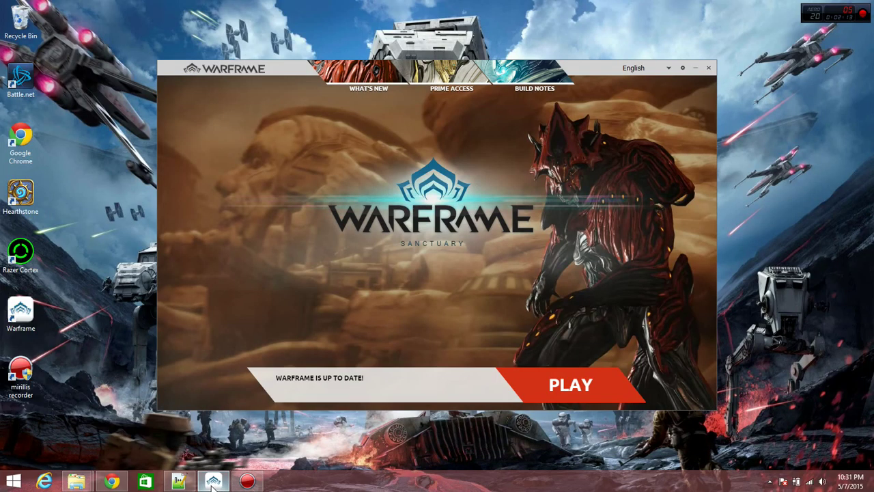